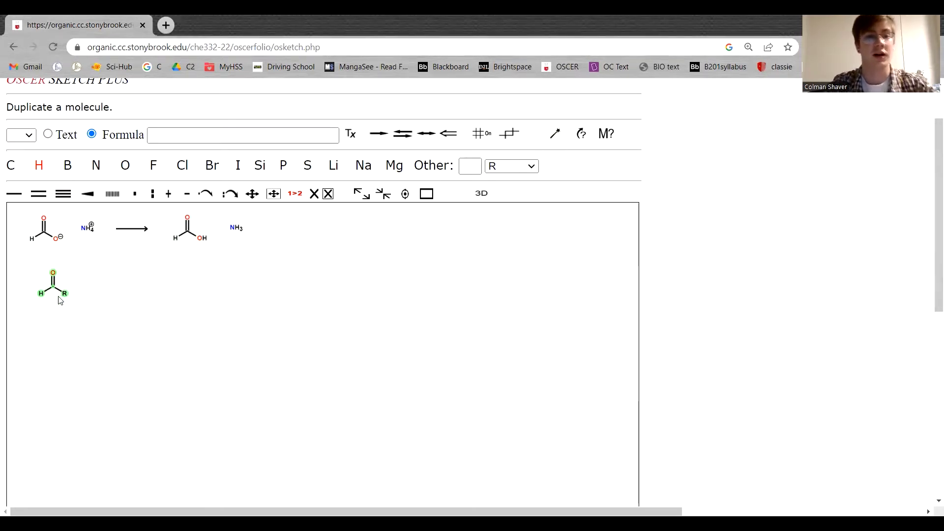
- Add a reaction arrow after the R-substituted aldehyde and place a copy of NH3 above the arrow
left_click(379, 133)
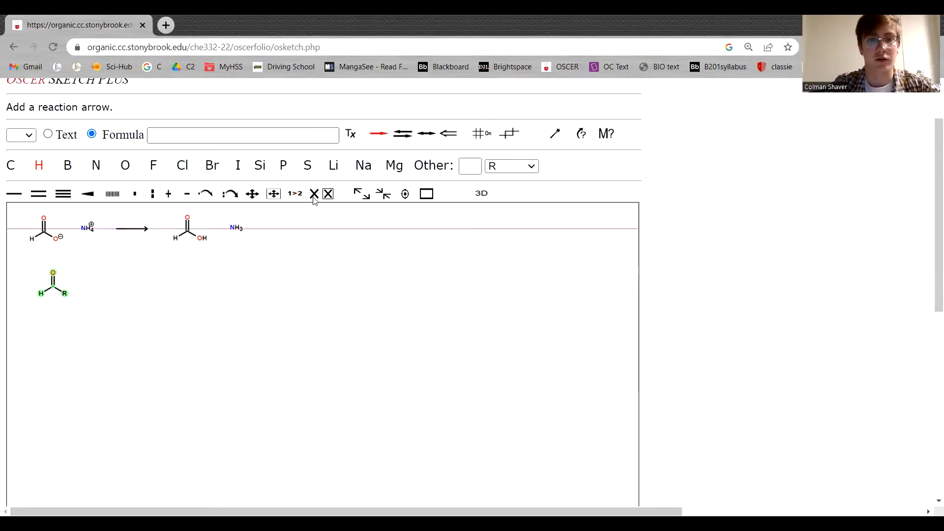
left_click(88, 288)
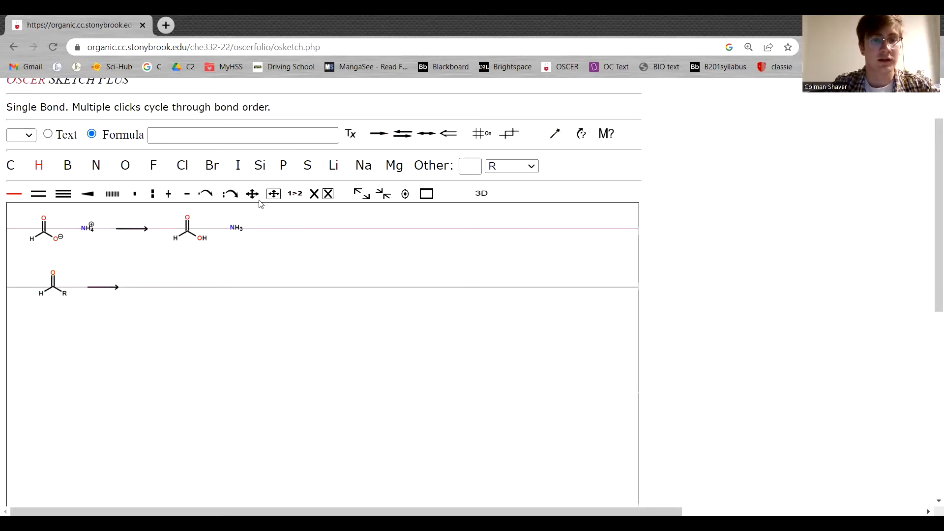
left_click(230, 195)
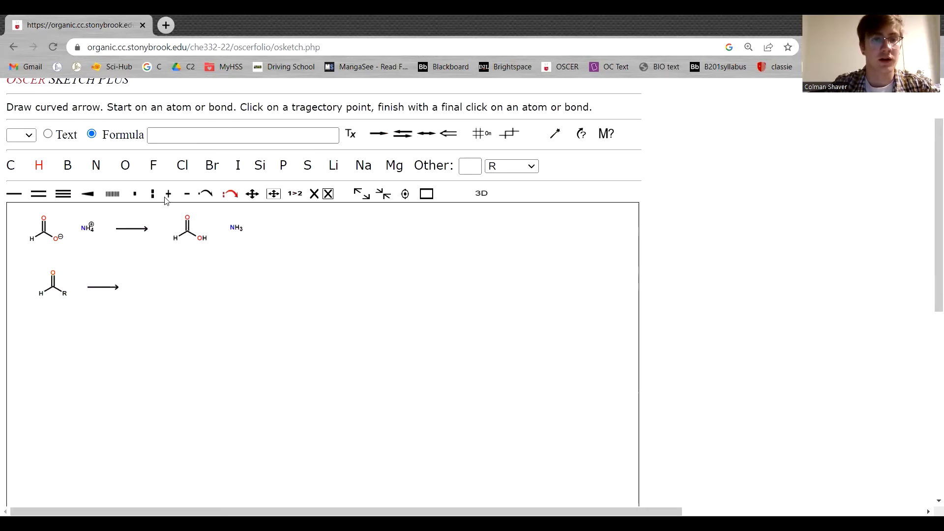
left_click(295, 193)
left_click(236, 228)
left_click(103, 277)
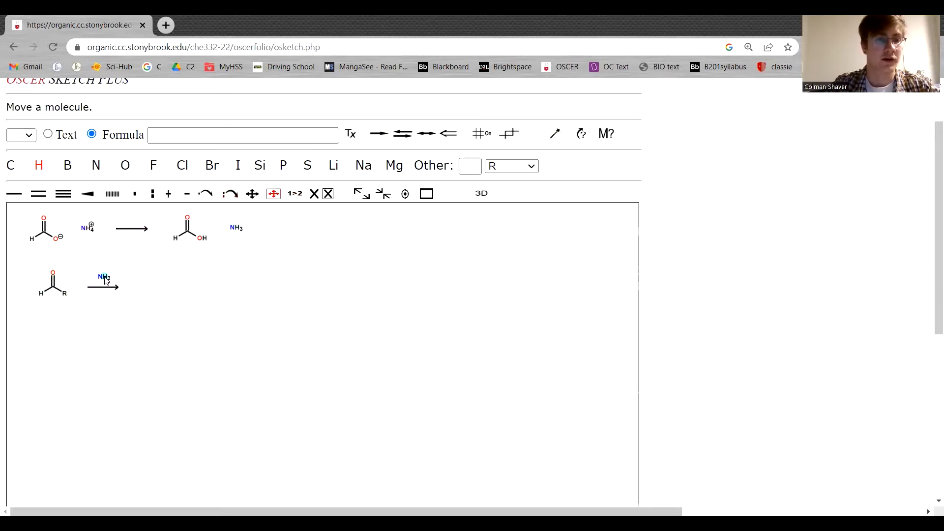
- Draw curved arrows from the NH3 nitrogen to the carbonyl carbon and from the C=O bond to its oxygen, and generate the product
left_click(230, 194)
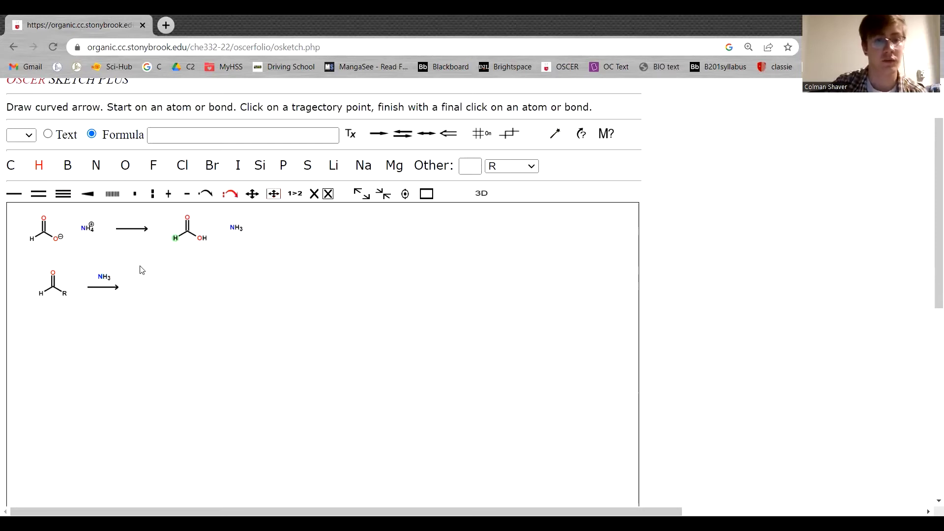
left_click(104, 277)
left_click(49, 314)
left_click(53, 290)
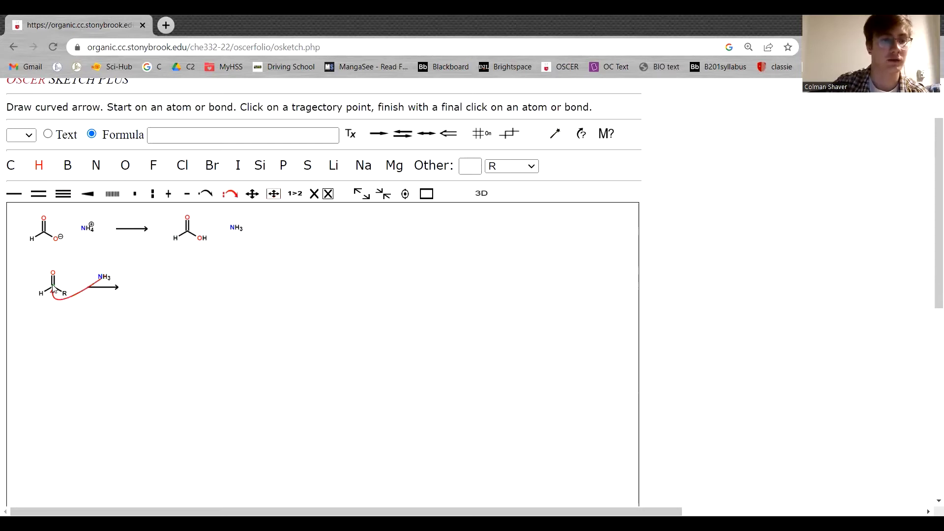
left_click(53, 281)
left_click(23, 283)
left_click(57, 274)
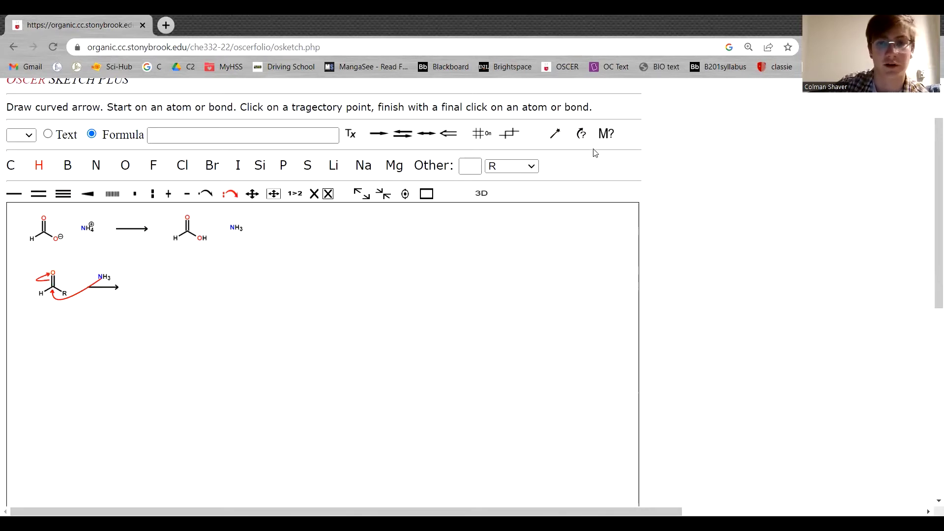
left_click(582, 134)
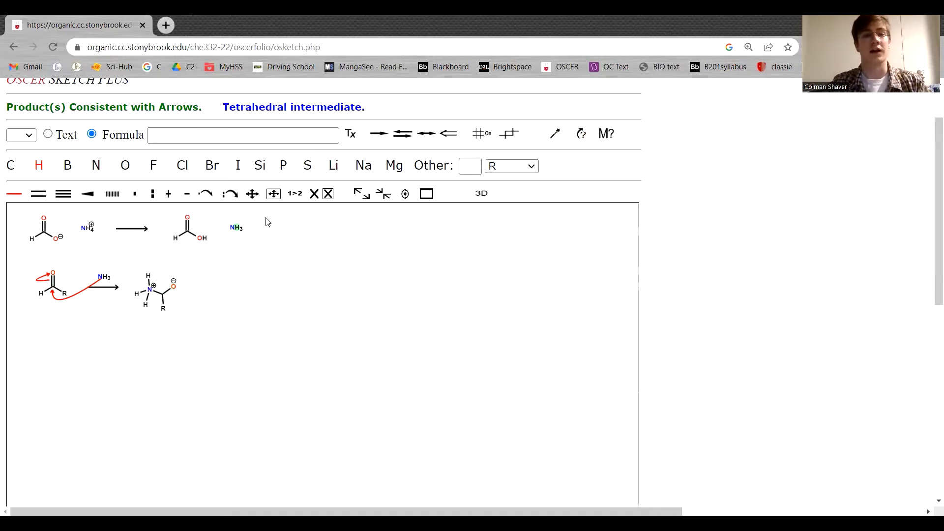
- Draw a curved arrow from the alkoxide oxygen to an ammonium hydrogen, and generate the product after a new reaction arrow
left_click(234, 197)
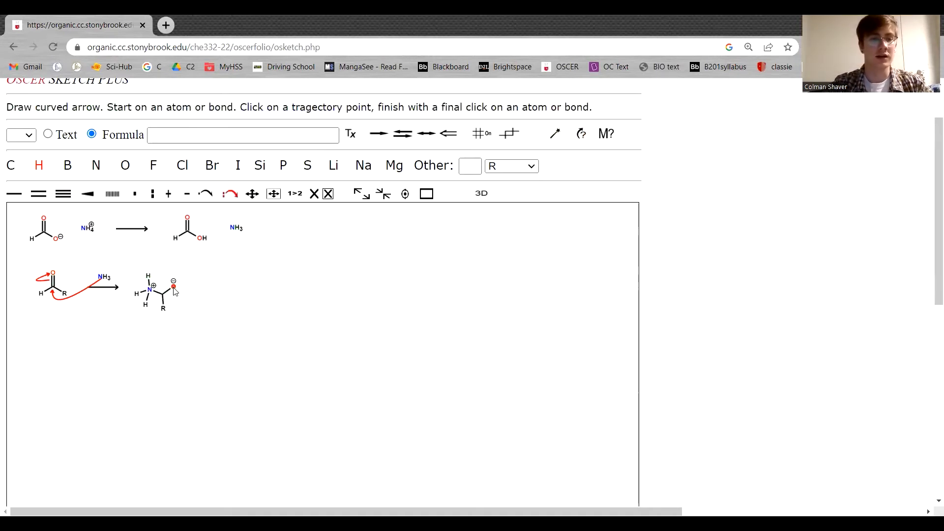
left_click(146, 305)
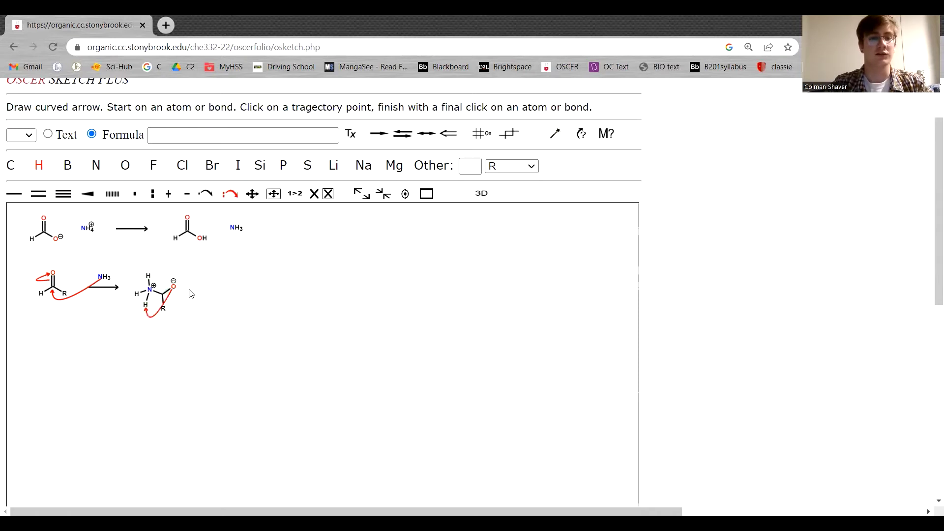
left_click(378, 134)
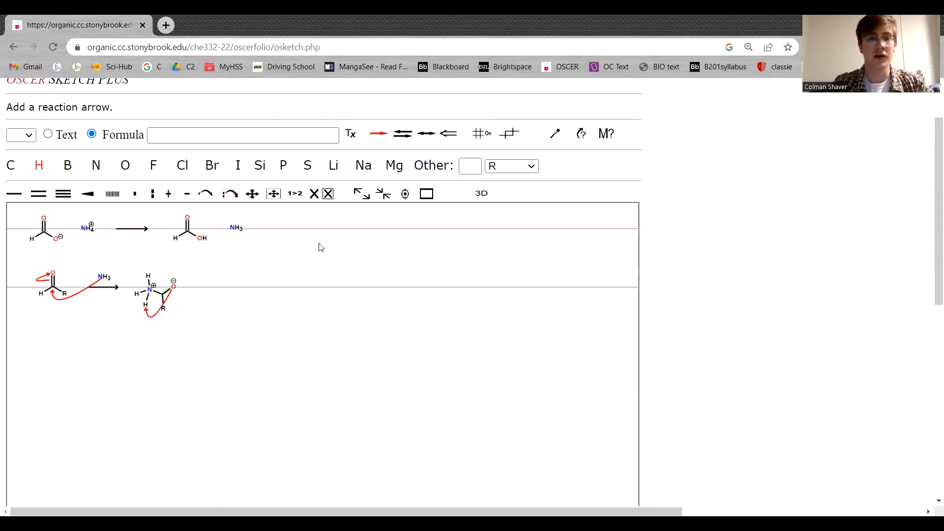
left_click(197, 291)
left_click_drag(220, 295, 229, 289)
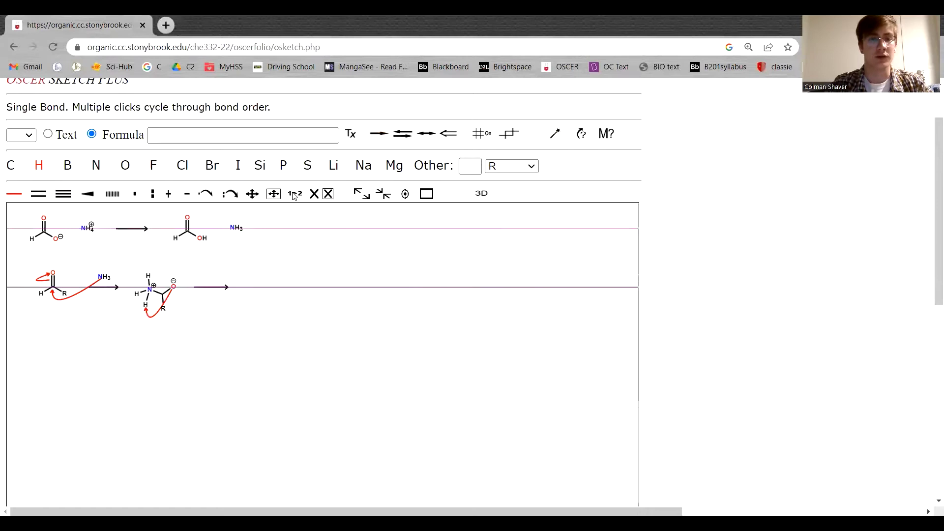
left_click(582, 135)
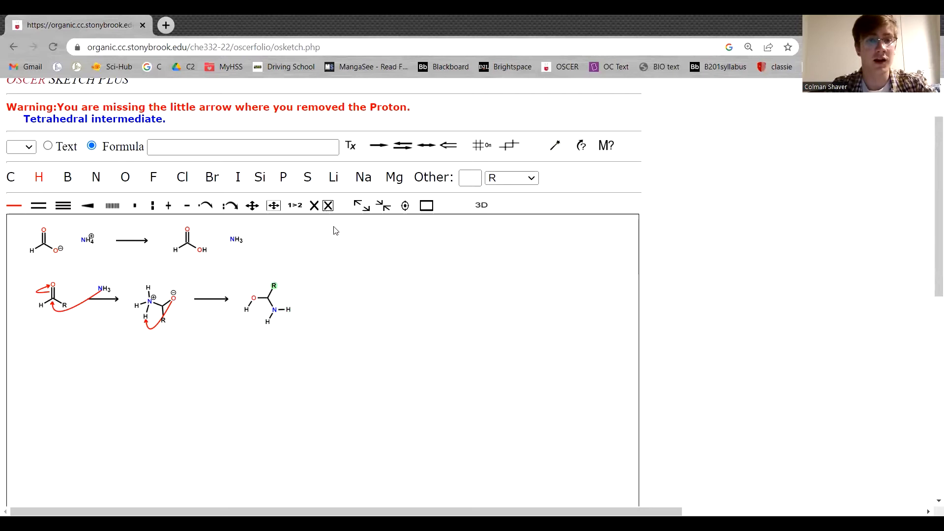
- Add a reaction arrow after the neutral amino alcohol and place a copy of formic acid above it with an explicit O–H bond
left_click(379, 147)
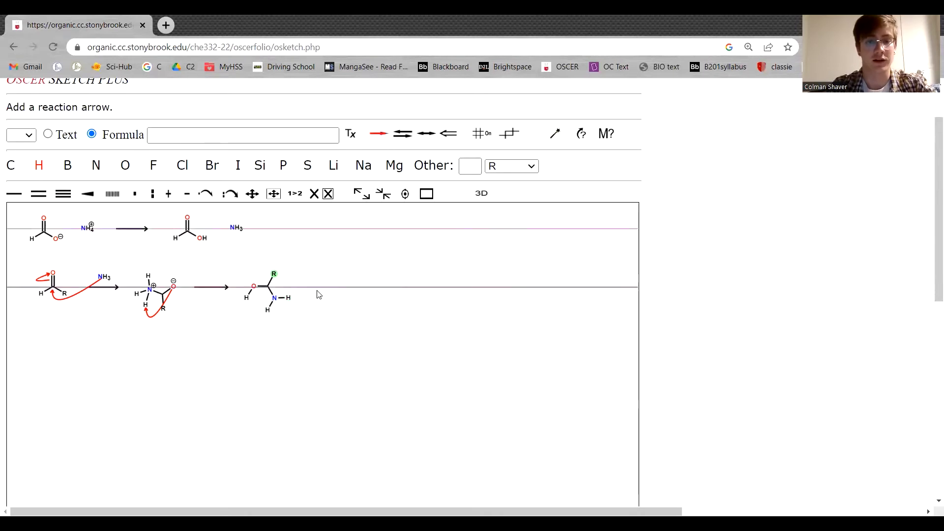
left_click_drag(315, 290, 344, 284)
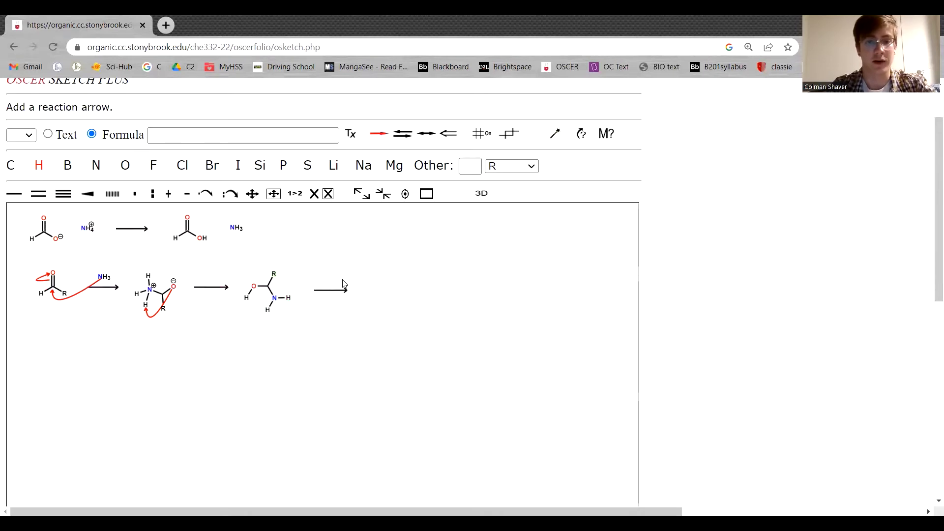
left_click(295, 193)
left_click(203, 241)
left_click_drag(203, 241, 343, 278)
left_click(15, 194)
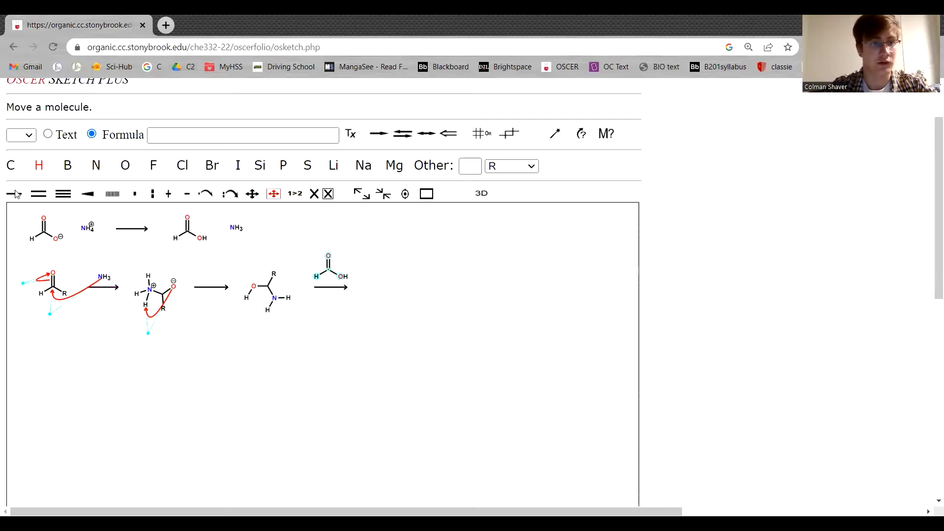
left_click(342, 276)
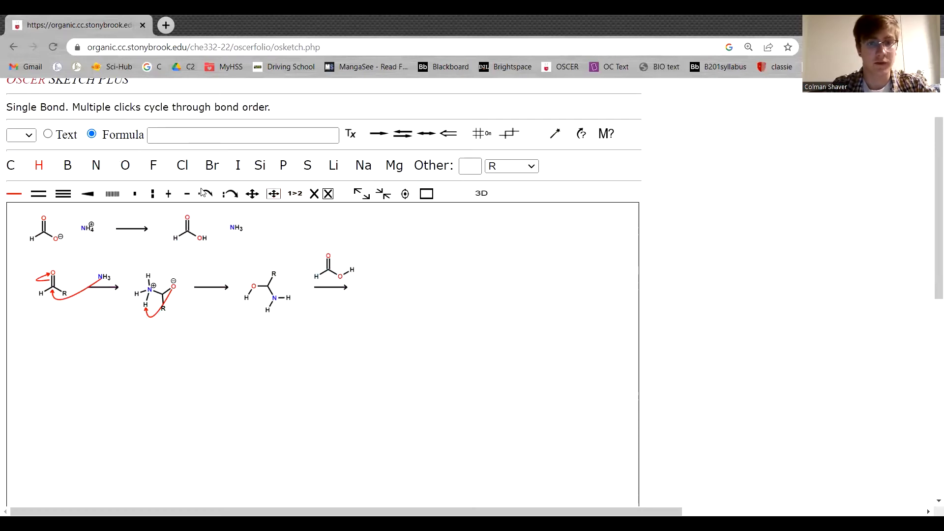
- Draw curved arrows from the hydroxyl oxygen to formic acid's acidic hydrogen and from the O–H bond to its oxygen, and generate the products
left_click(230, 193)
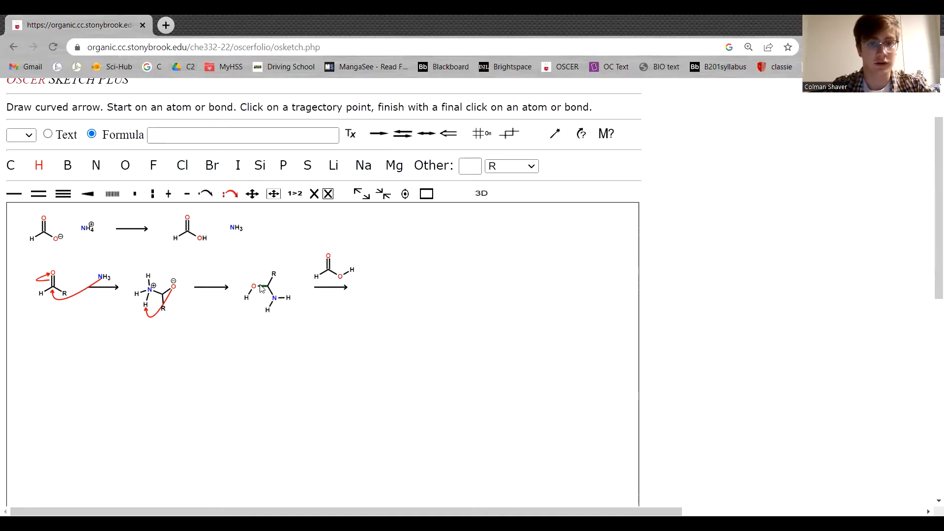
left_click(254, 286)
left_click(358, 299)
left_click(352, 271)
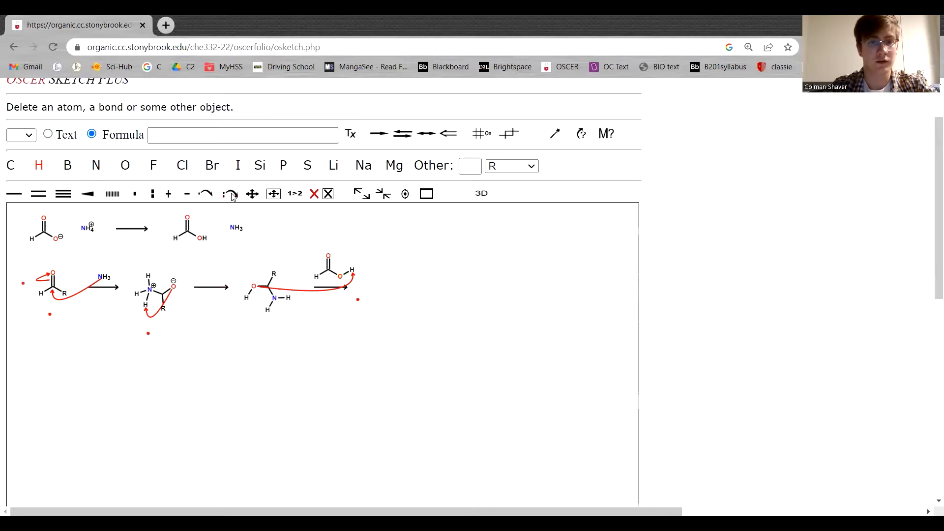
left_click(348, 272)
left_click(341, 252)
left_click(340, 276)
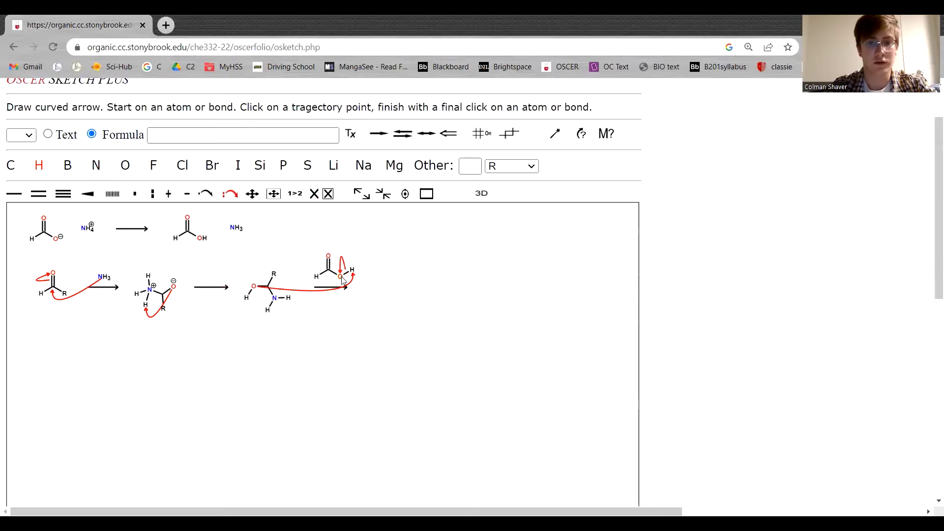
left_click(580, 137)
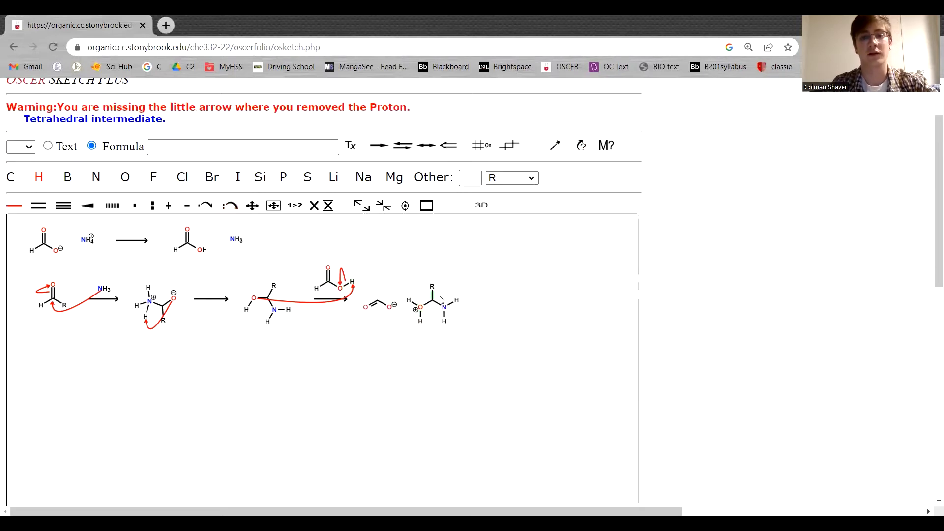
- Draw curved arrows on the protonated intermediate from the C–O bond to the positive oxygen and from the nitrogen to the C–N bond
left_click(230, 205)
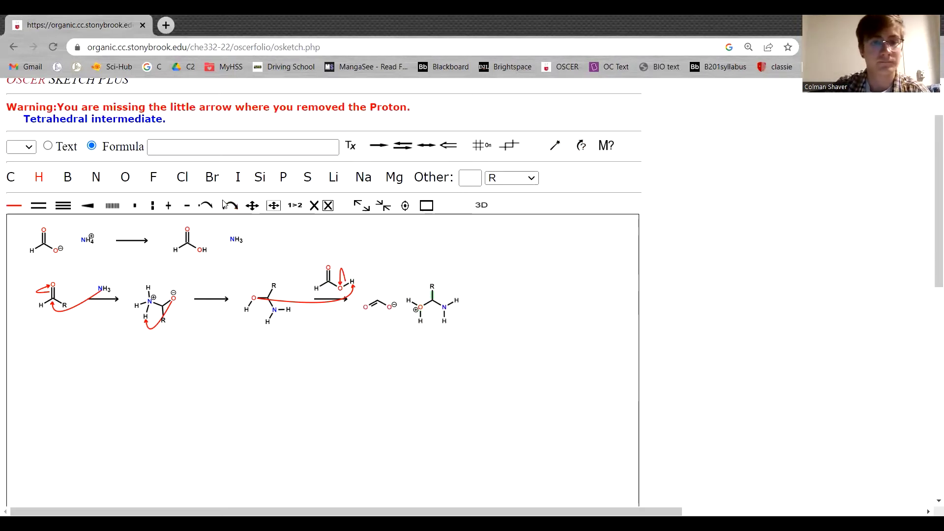
left_click(427, 292)
left_click(419, 268)
left_click(420, 295)
left_click(444, 295)
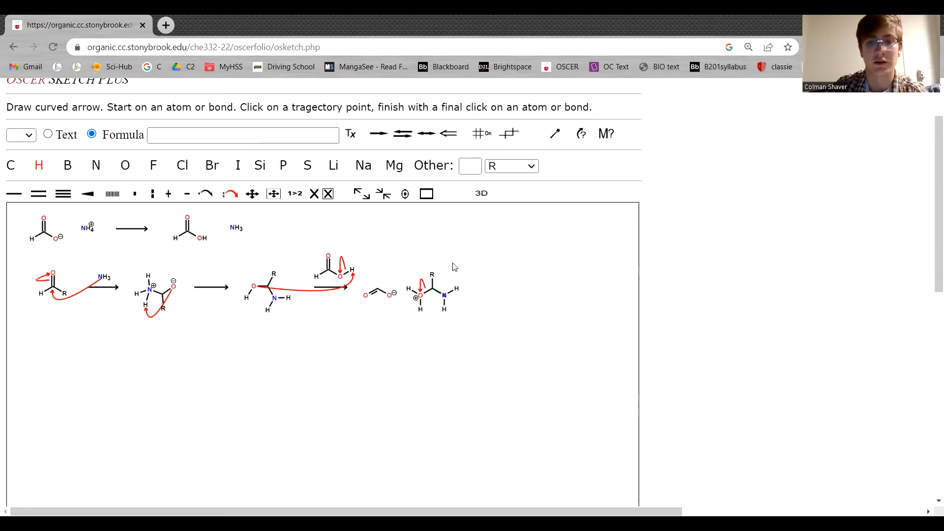
left_click(451, 267)
left_click(437, 291)
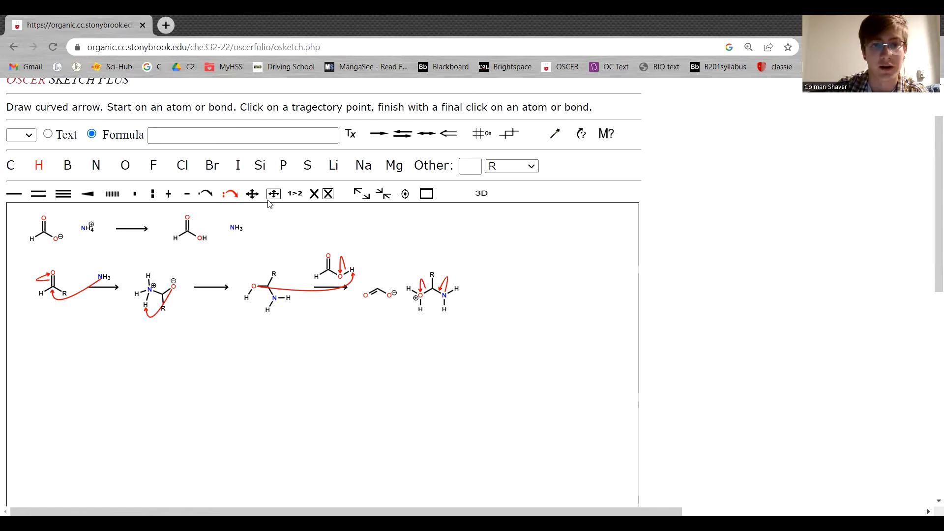
- Add a reaction arrow after the protonated intermediate and place a copy of that molecule on the arrow's product side
left_click(378, 138)
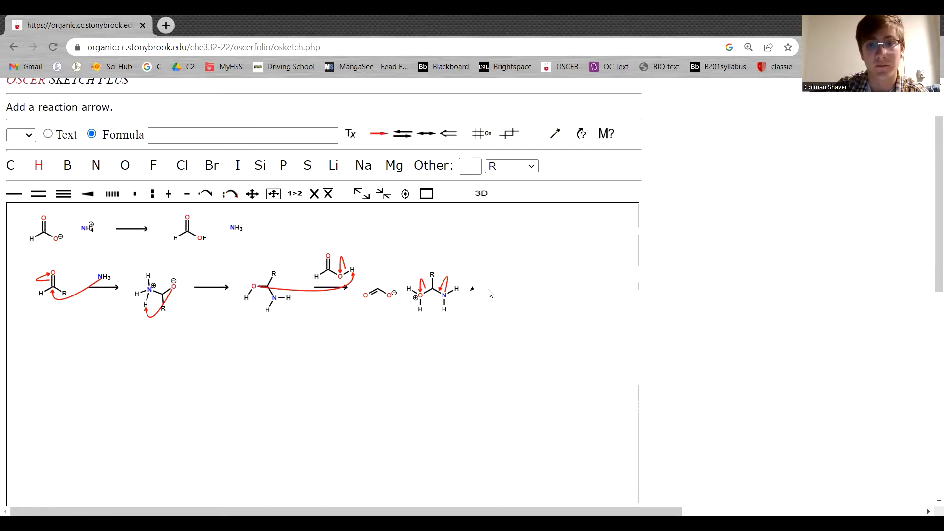
left_click_drag(472, 286, 503, 287)
left_click(296, 193)
left_click(444, 298)
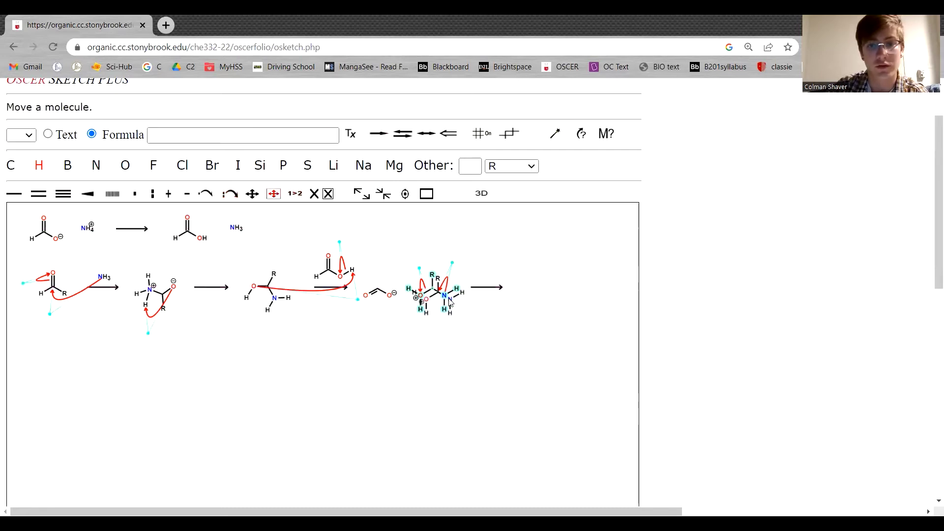
left_click_drag(444, 297, 552, 300)
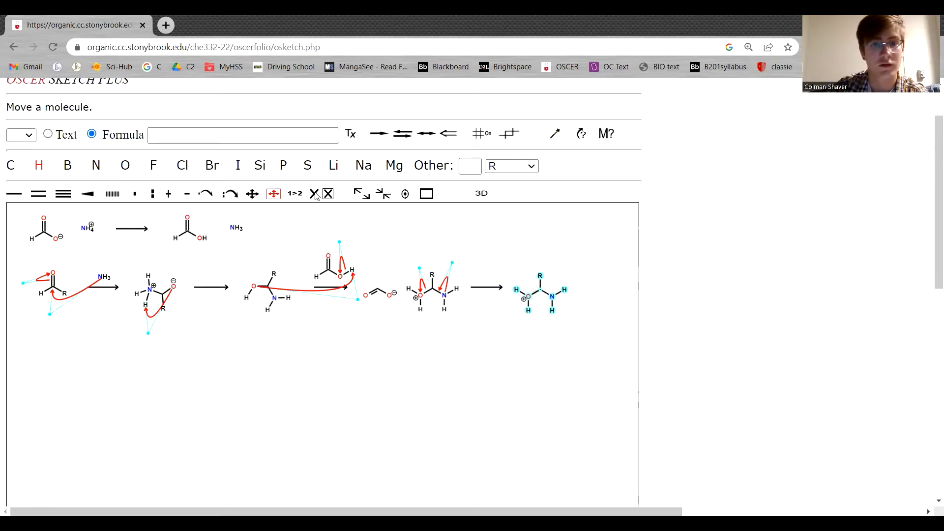
- Delete the oxygen and its two hydrogens from the copied molecule and change its C–N bond to a double bond
left_click(314, 194)
left_click(529, 297)
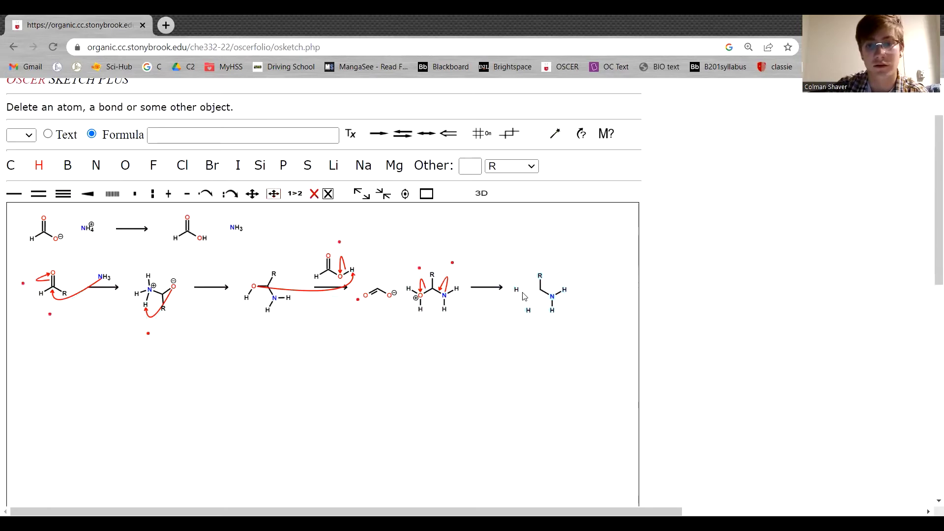
left_click(516, 290)
left_click(527, 309)
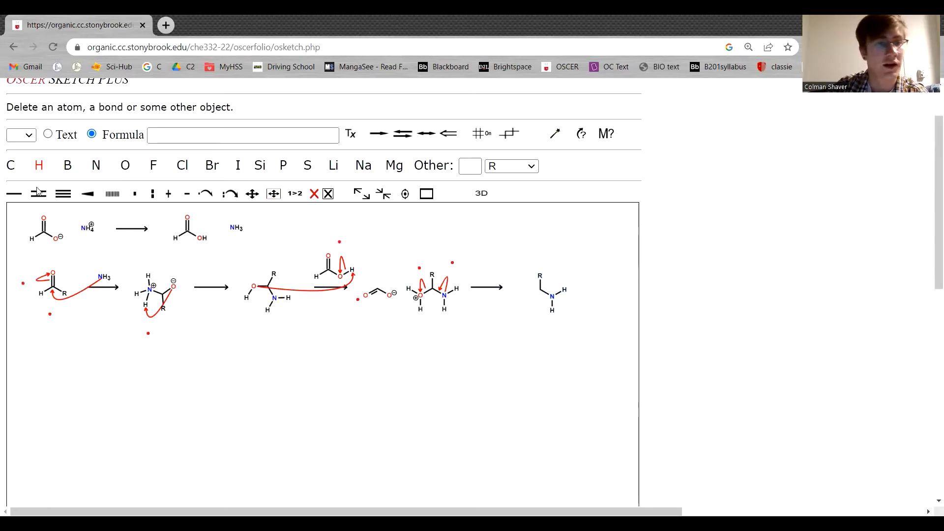
left_click(19, 194)
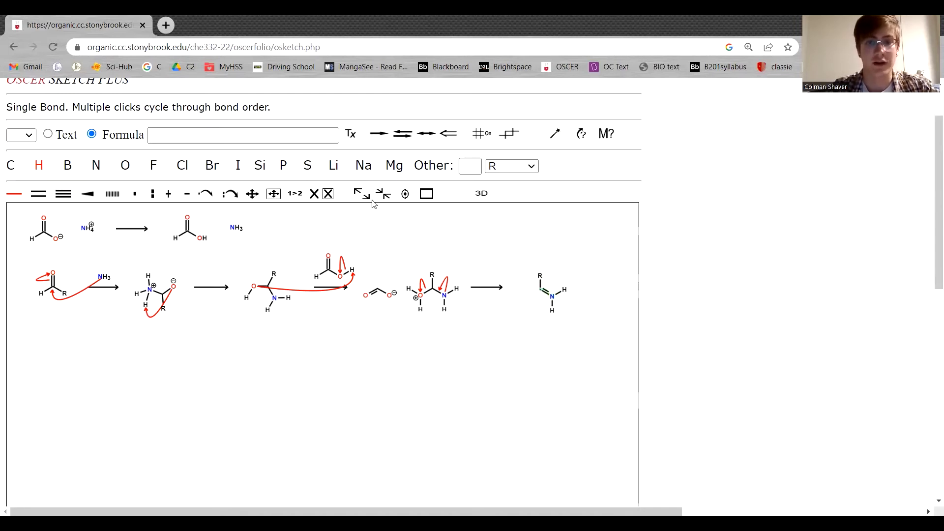
- Draw a vertical resonance arrow below the C=N product and place a copy of that product beneath the arrow
left_click(424, 133)
left_click_drag(555, 327, 555, 358)
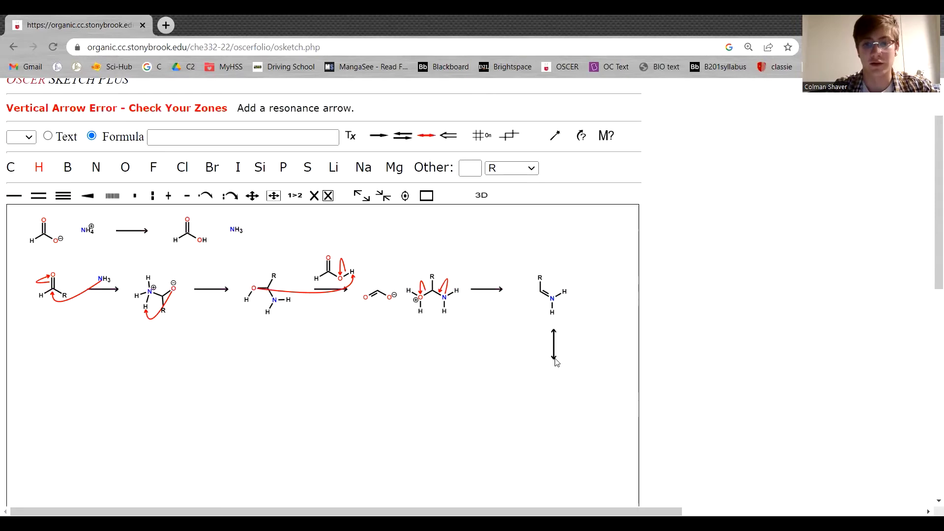
left_click(273, 195)
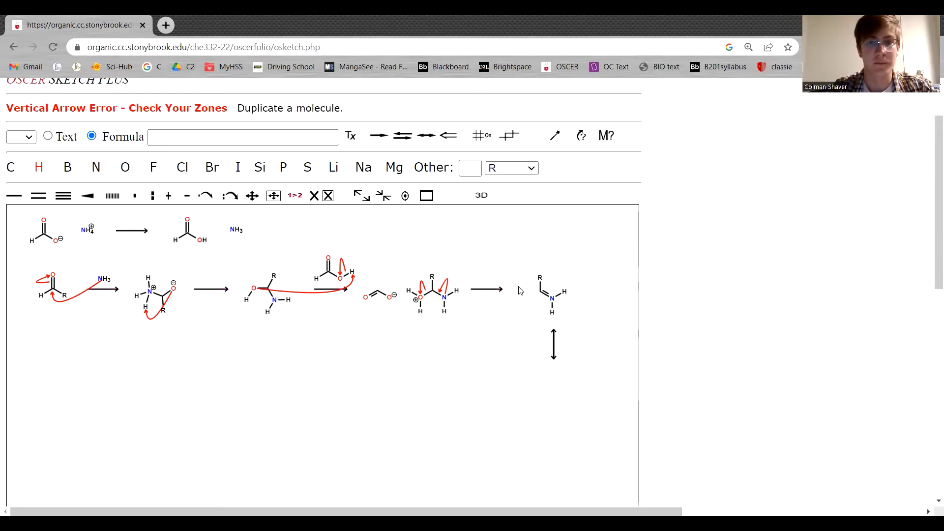
left_click_drag(552, 302, 557, 381)
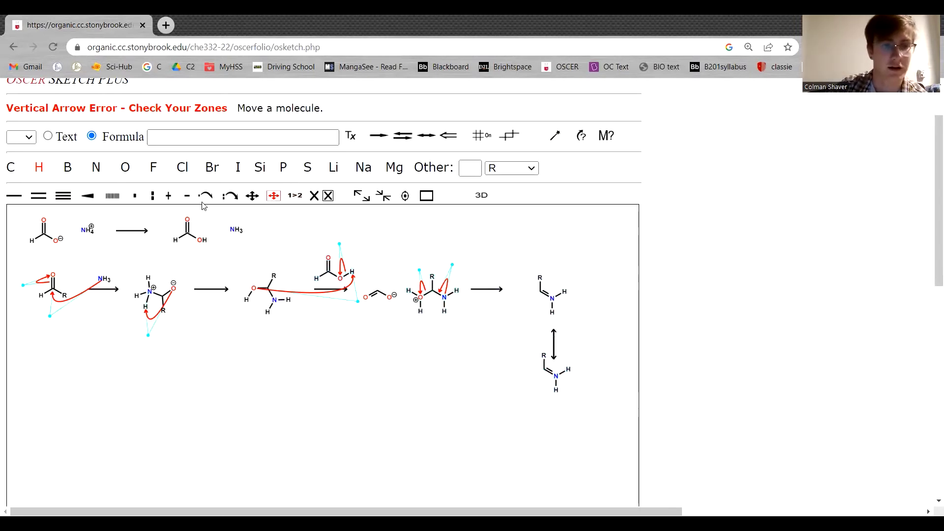
- Add a positive charge to the carbon of the lower resonance structure and change its C–N bond to a single bond
left_click(169, 196)
left_click(544, 369)
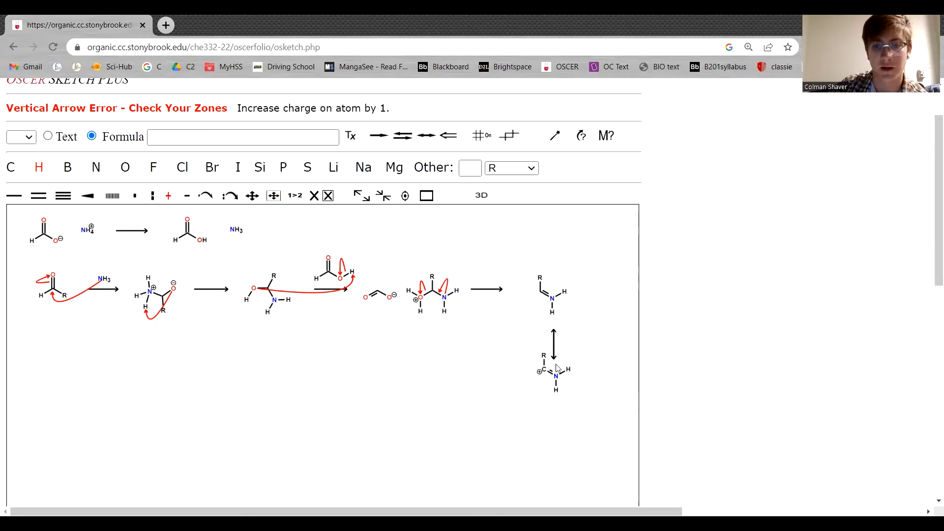
left_click(12, 196)
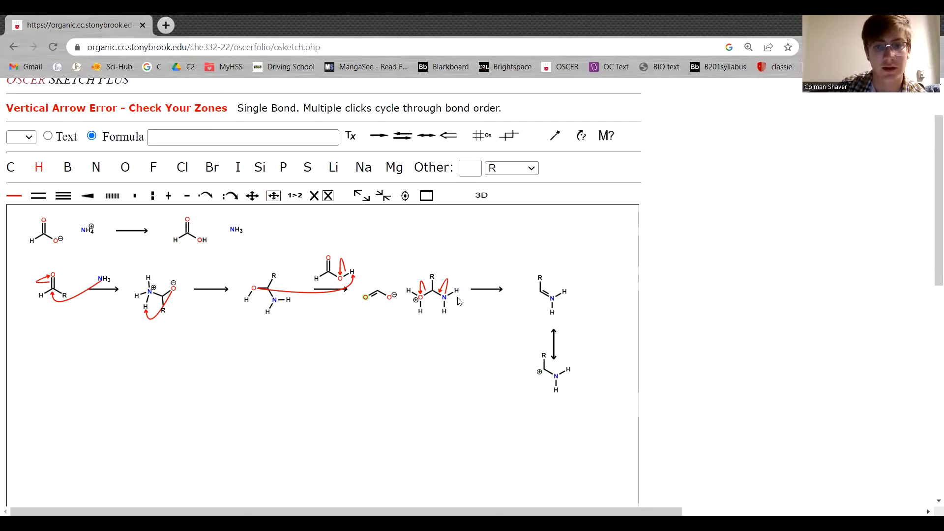
- Draw a leftward reaction arrow from the lower carbocation and place a copy of the formate ion with an explicit hydrogen above it
left_click(382, 136)
left_click_drag(521, 376, 442, 374)
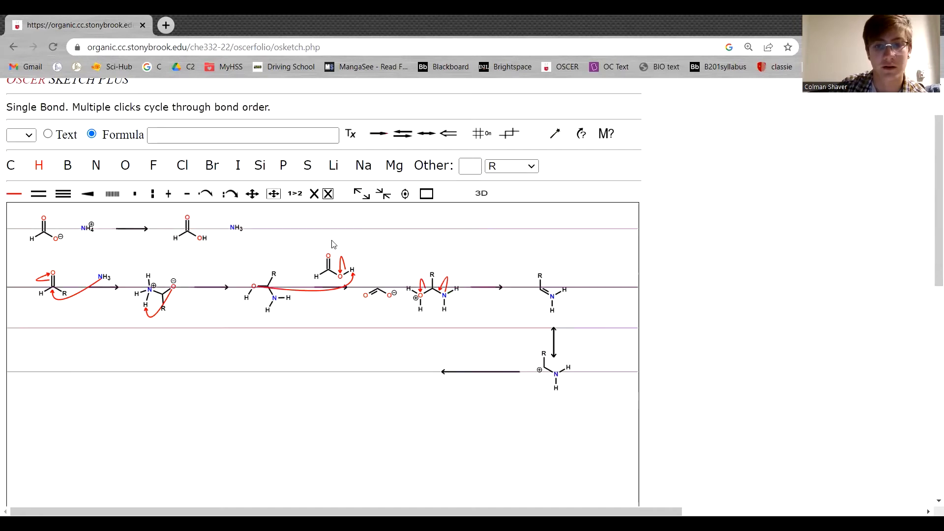
left_click(295, 193)
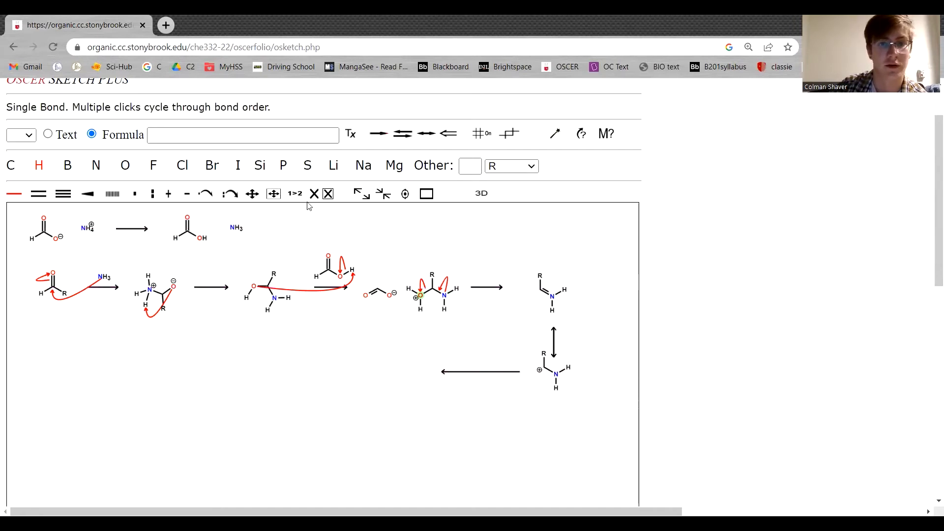
left_click_drag(392, 298, 498, 363)
left_click(17, 193)
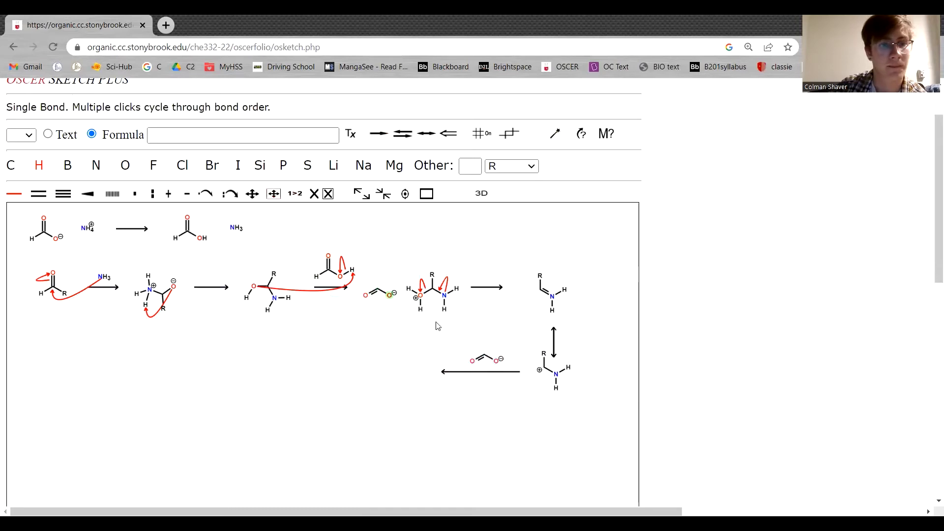
left_click(488, 347)
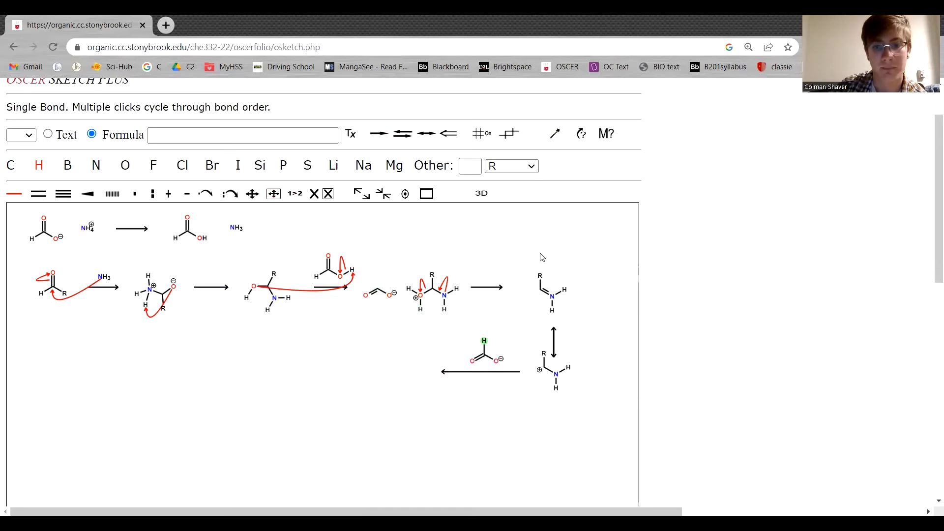
- Draw curved arrows from the formate's negative oxygen to its C–O bond and from its C–H bond to the positive carbon
left_click(234, 194)
left_click(498, 362)
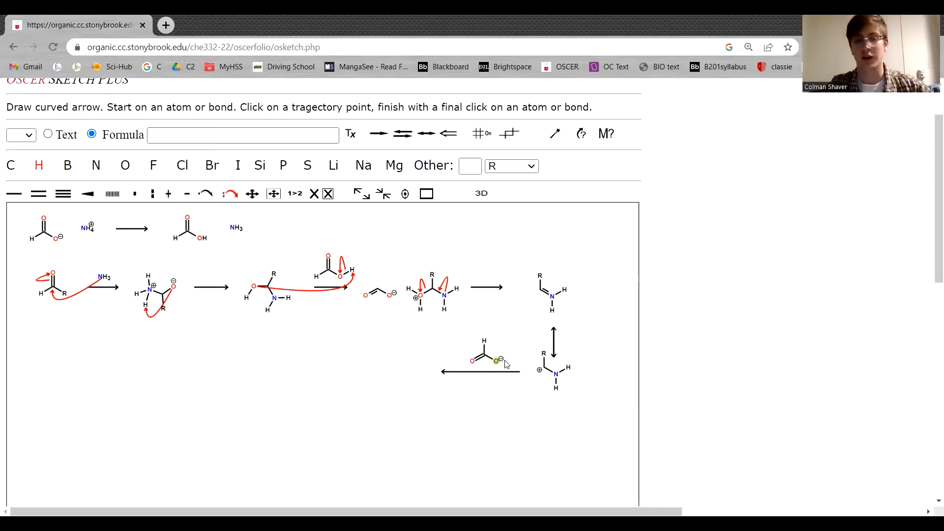
left_click(505, 344)
left_click(490, 355)
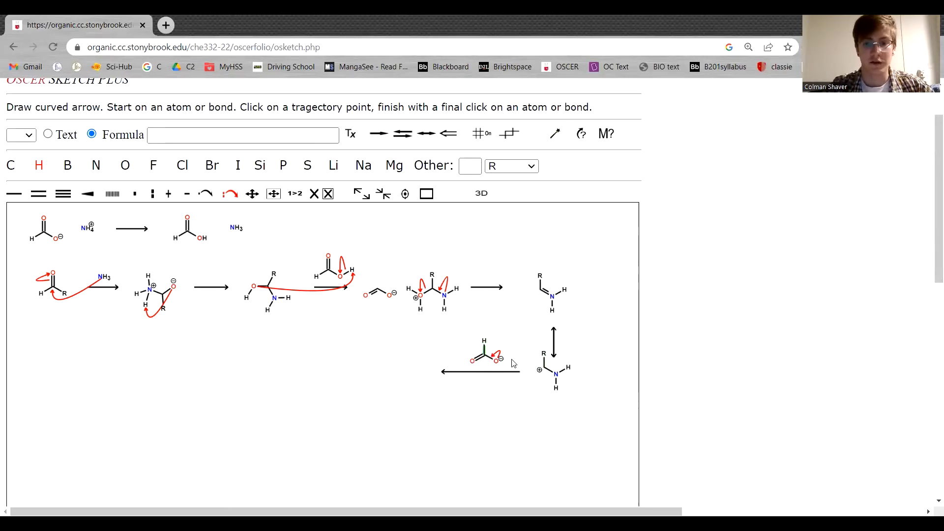
left_click(484, 347)
left_click(543, 370)
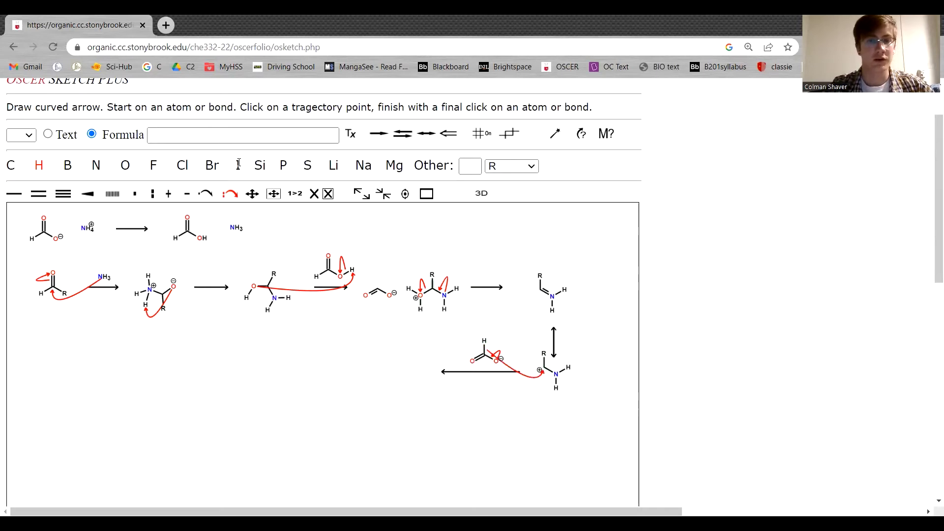
- Complete the hydride-transfer step with the primary amine and carbon dioxide as products, and check the curved-arrow mechanism
left_click(581, 133)
left_click(556, 377)
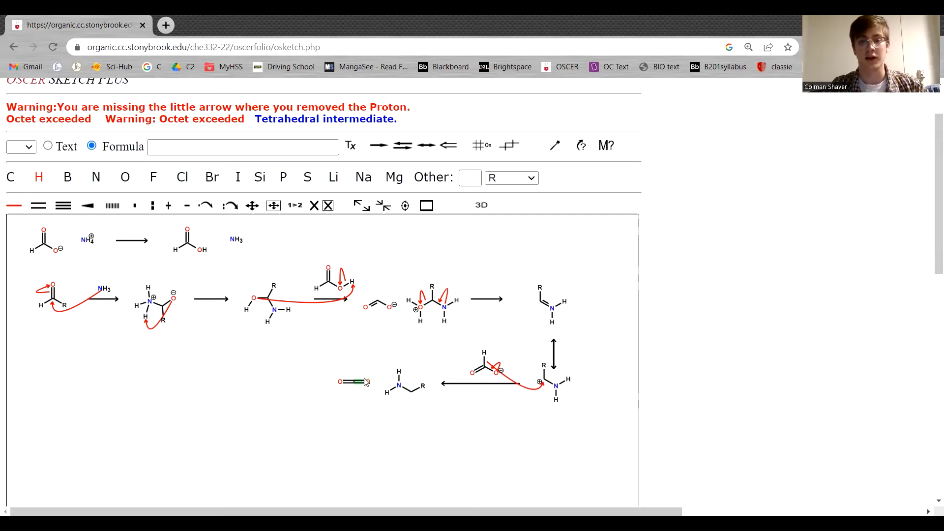
scroll(347, 331, "up", 3)
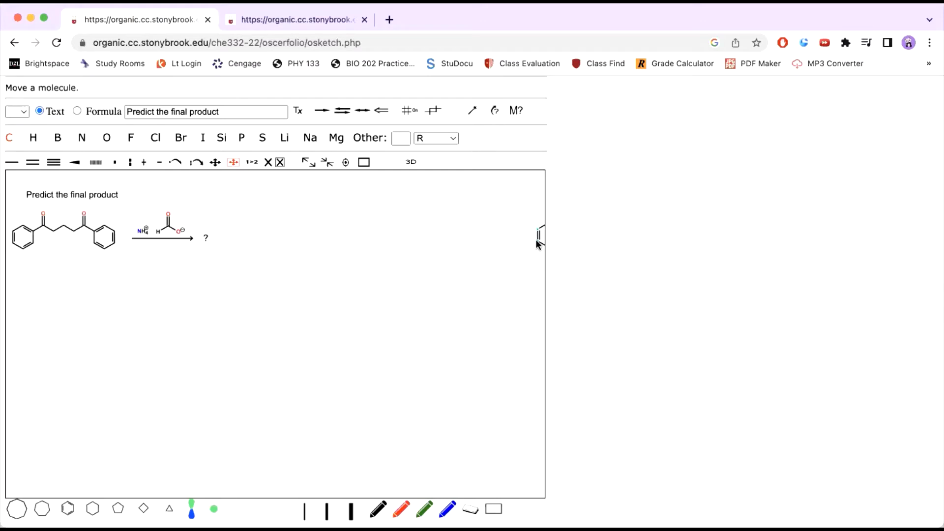
- Move the off-canvas diamine product beside the question mark after the reaction arrow and bring up the worked mechanism for that problem
left_click_drag(538, 244, 224, 247)
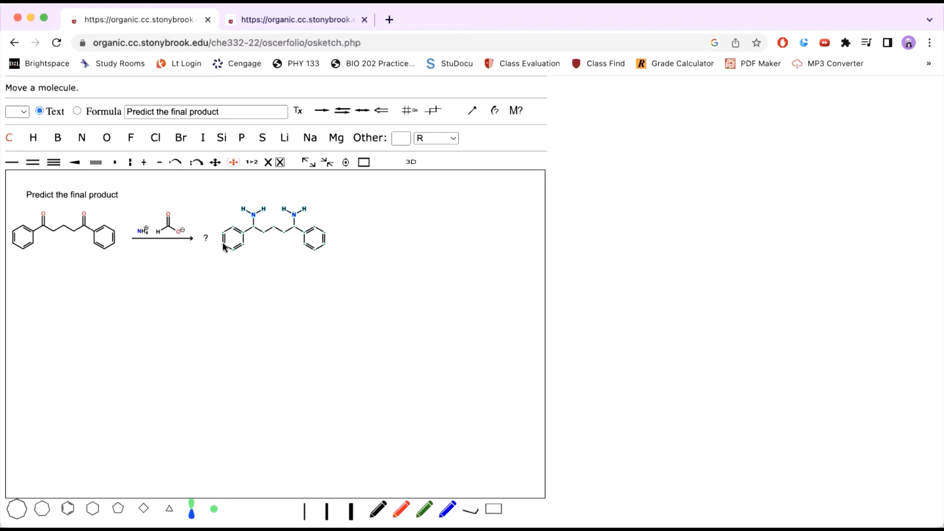
left_click(277, 19)
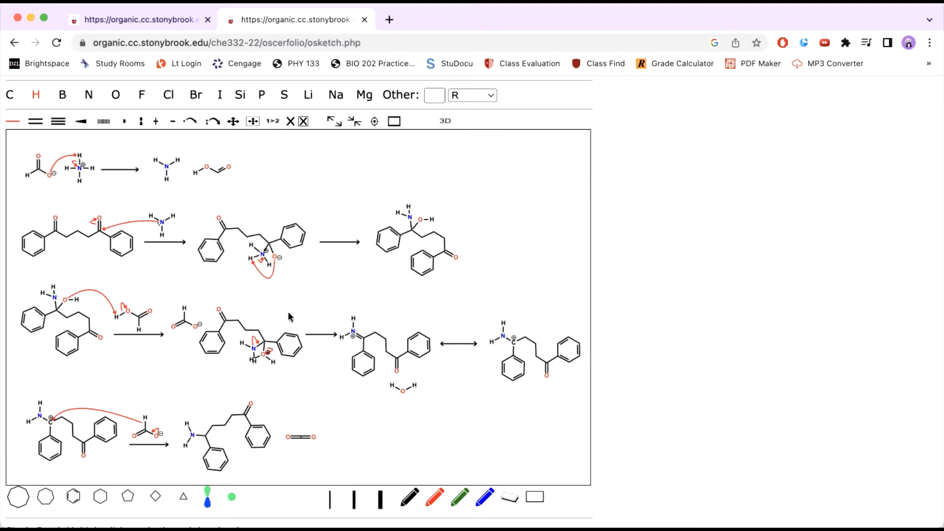
- Go back to the cyclopentanone and formamide problem, and examine its worked curved-arrow mechanism and boxed side reaction in the other sketch
key("ctrl+shift+Tab")
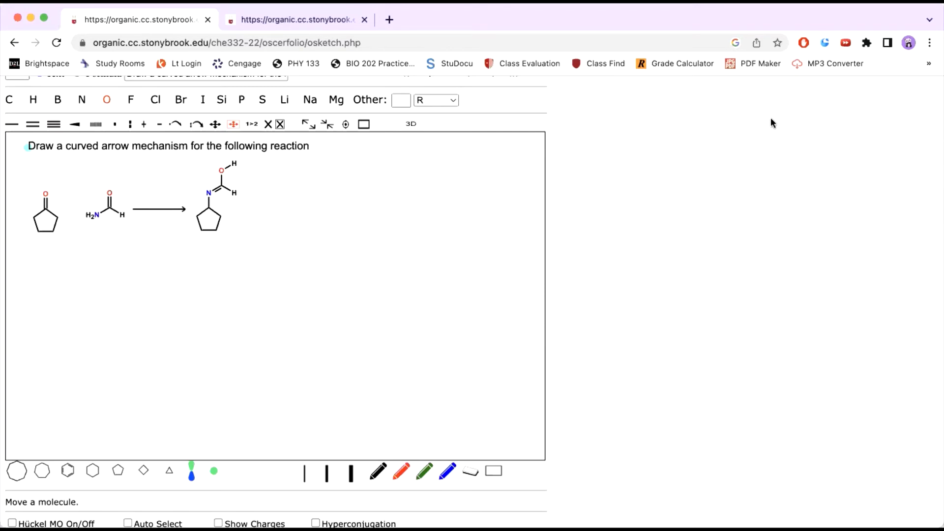
left_click(300, 28)
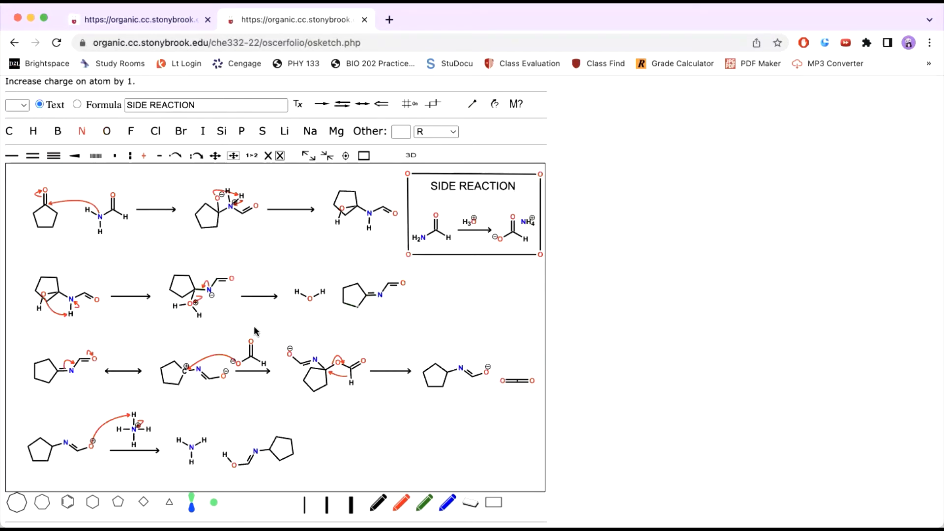
left_click(193, 303)
double_click(92, 443)
left_click_drag(124, 417, 131, 416)
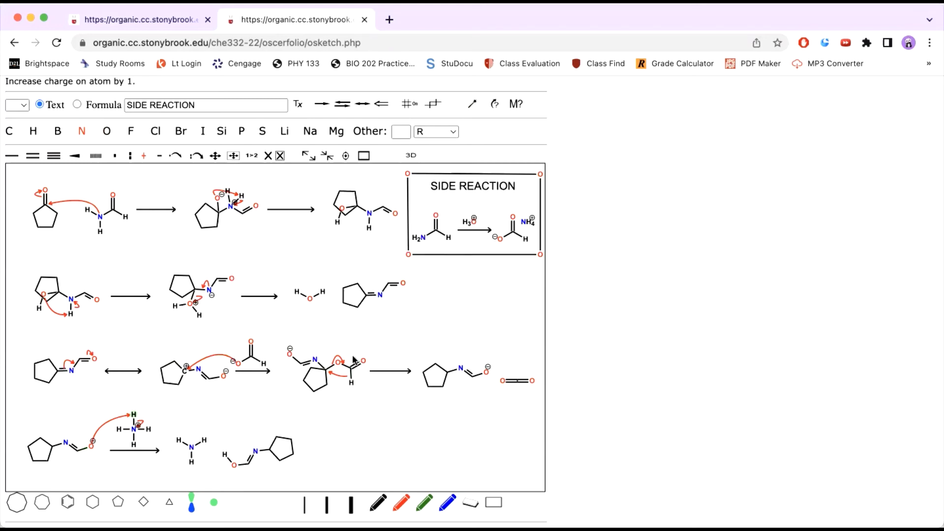